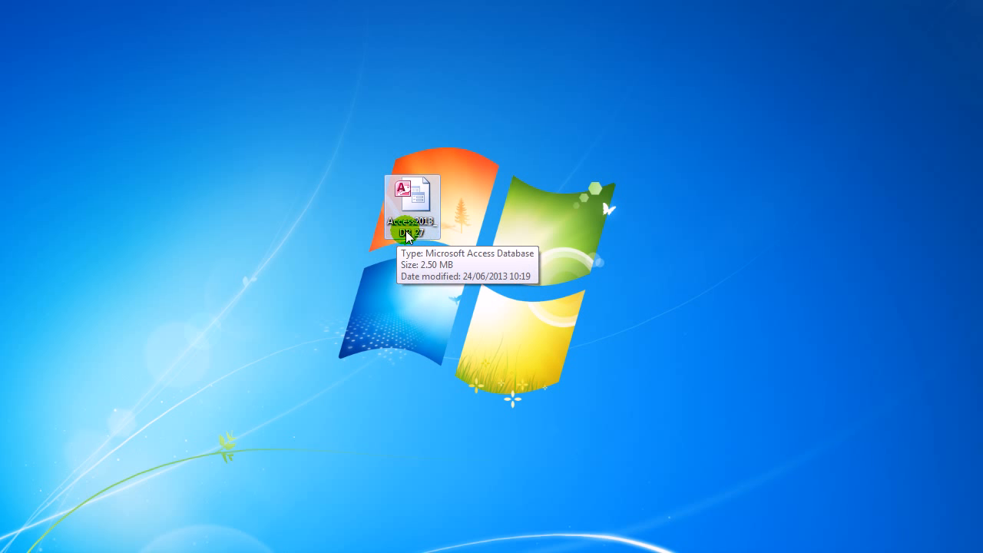
Step: Open the Access2013_DB_27 database from the desktop in Access and enable its disabled content
{"action": "right_click", "coordinate": [424, 208]}
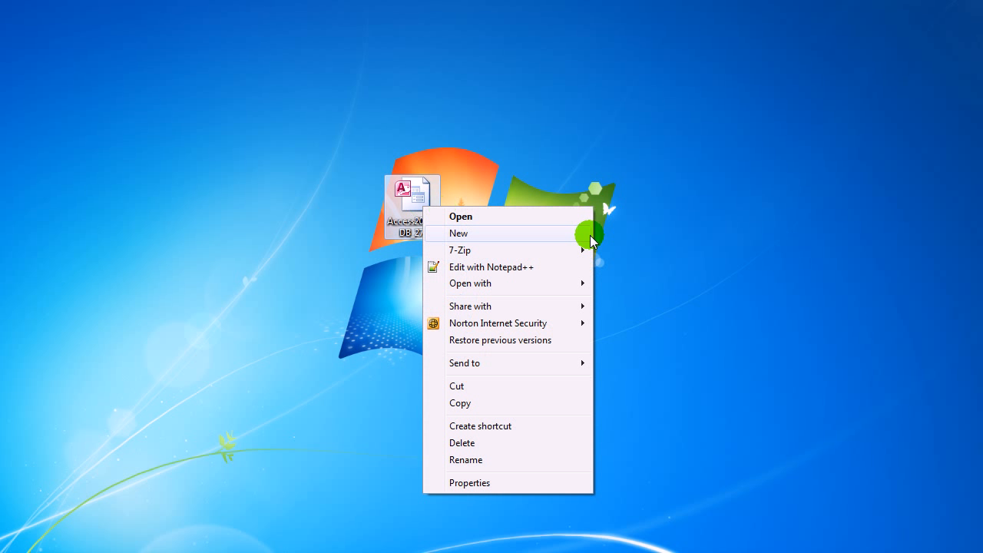
{"action": "mouse_move", "coordinate": [576, 284]}
{"action": "left_click", "coordinate": [655, 299]}
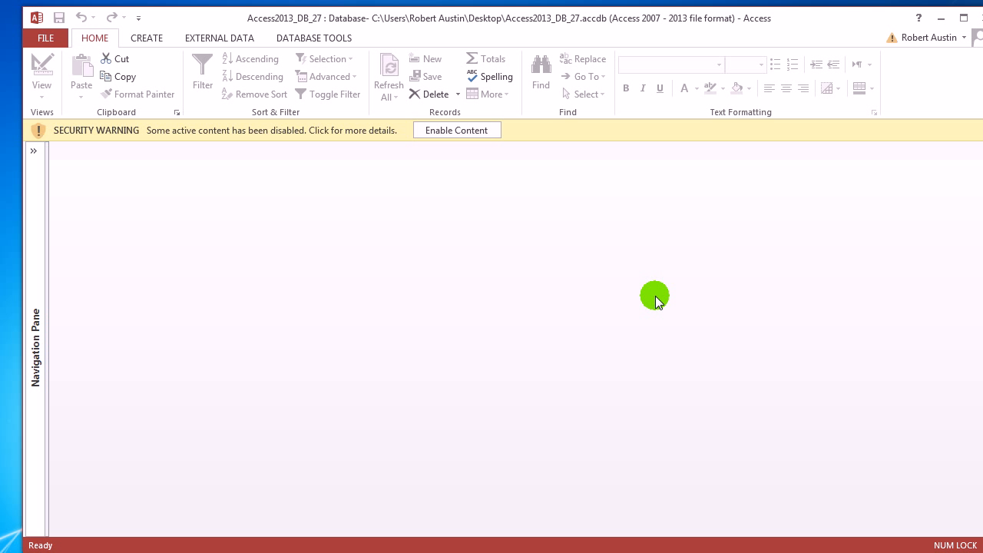
{"action": "key", "text": "alt"}
{"action": "left_click", "coordinate": [452, 130]}
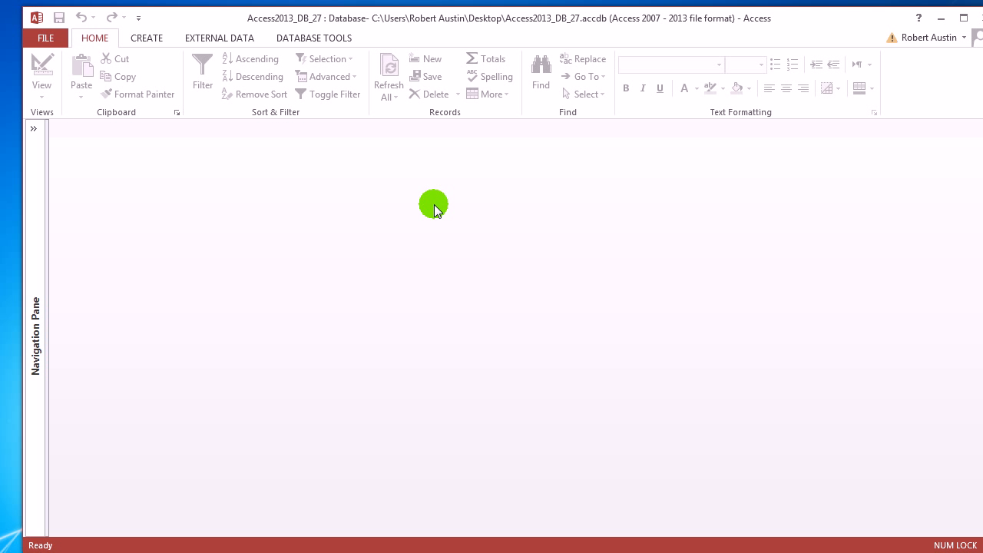
Step: Open the frmMain form from the list of database objects and collapse the Navigation Pane
{"action": "left_click", "coordinate": [32, 132]}
{"action": "left_click_drag", "start_coordinate": [180, 193], "coordinate": [182, 323]}
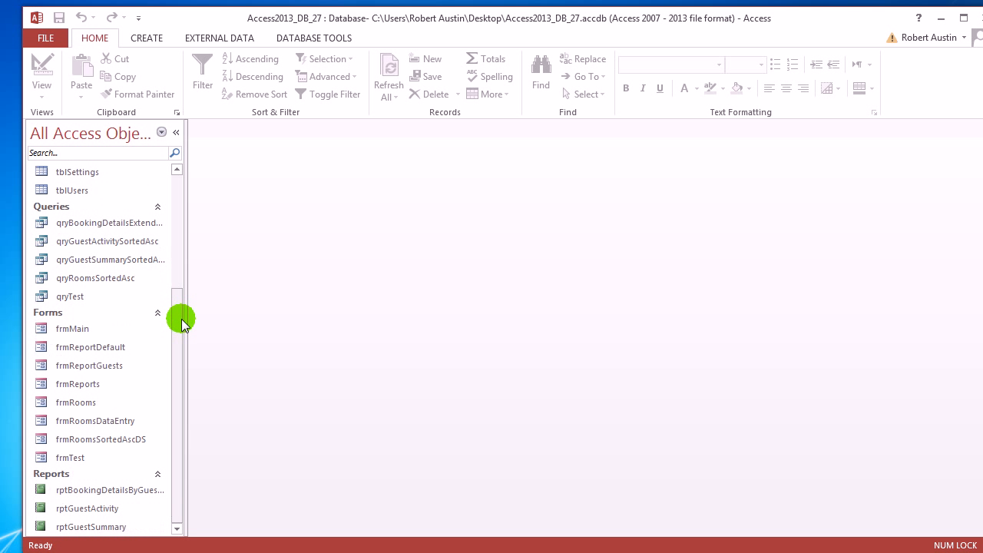
{"action": "double_click", "coordinate": [77, 328]}
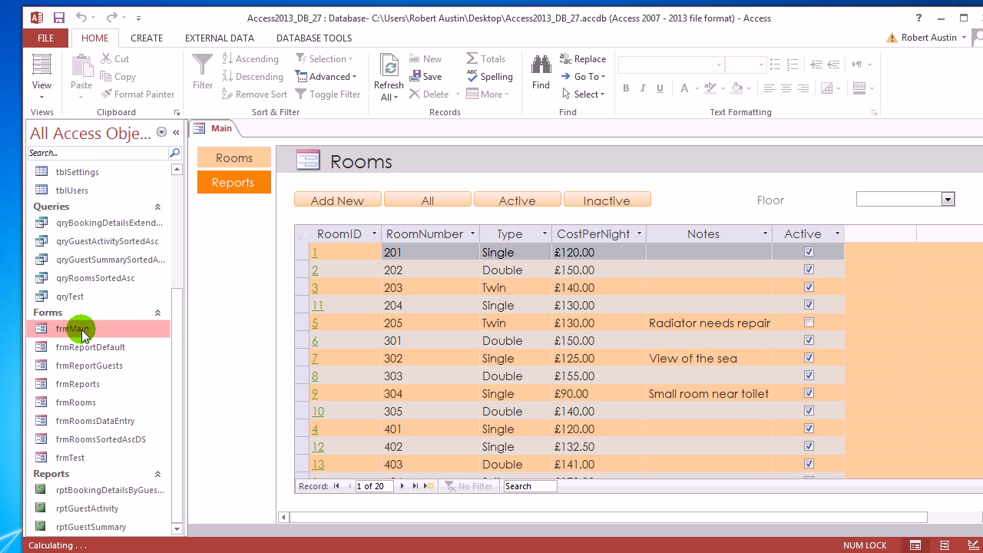
{"action": "left_click", "coordinate": [177, 132]}
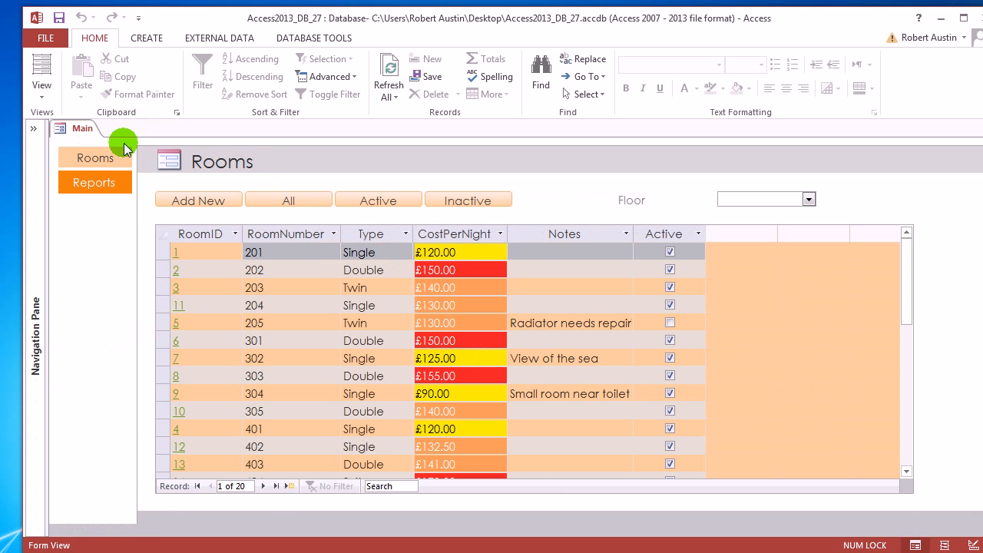
Step: Show the Guests reports page in the main form and examine its Start Date, End Date and Report controls
{"action": "left_click", "coordinate": [98, 185]}
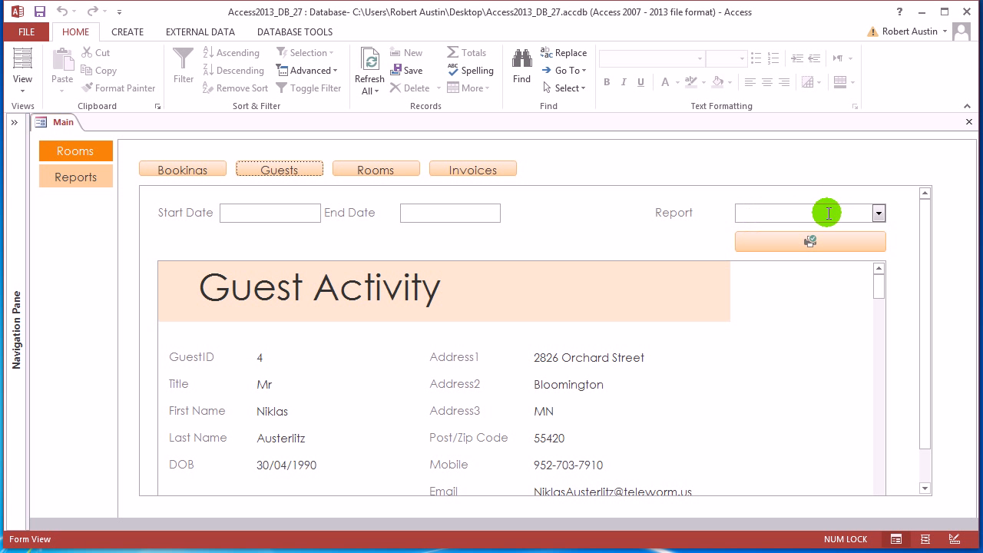
{"action": "left_click", "coordinate": [266, 213]}
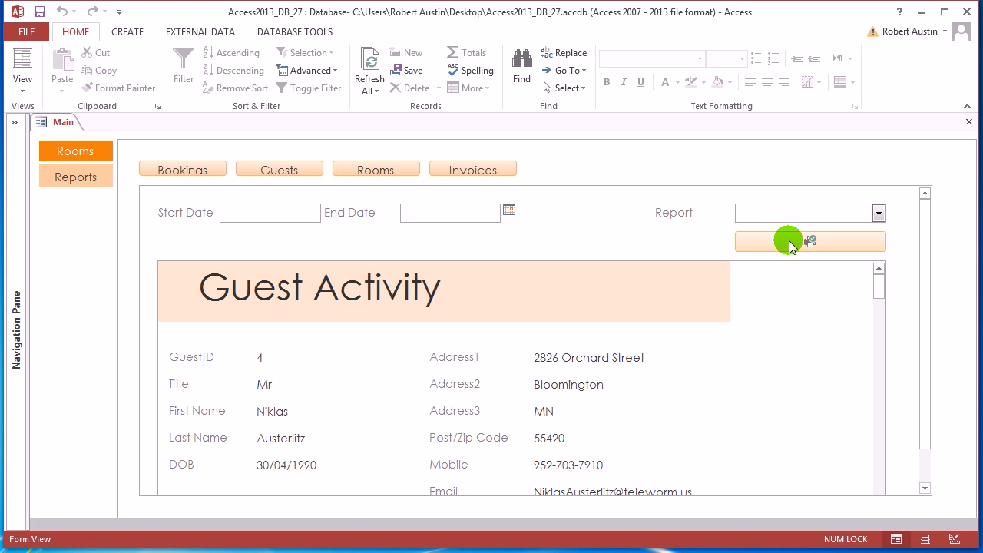
{"action": "left_click", "coordinate": [879, 213]}
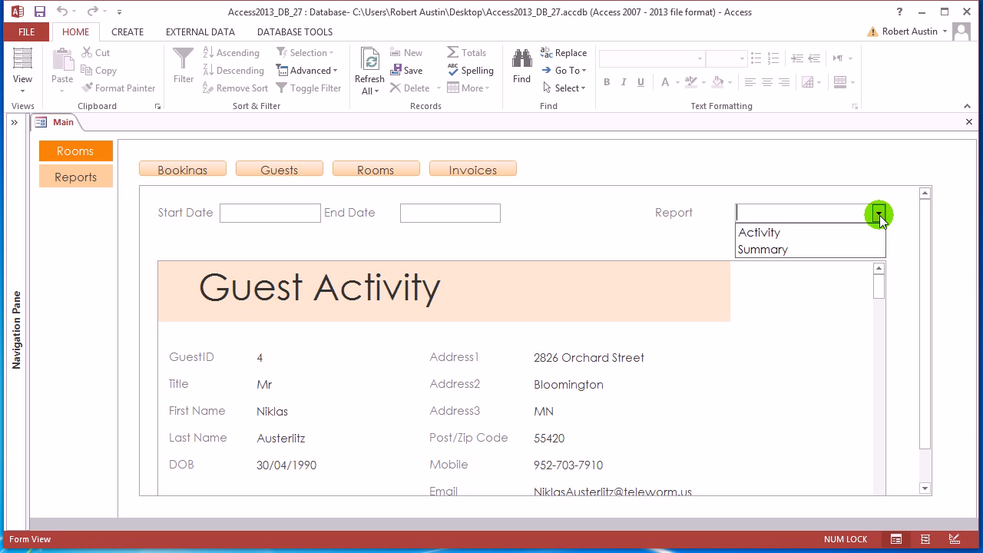
{"action": "left_click", "coordinate": [298, 215]}
{"action": "left_click", "coordinate": [476, 214]}
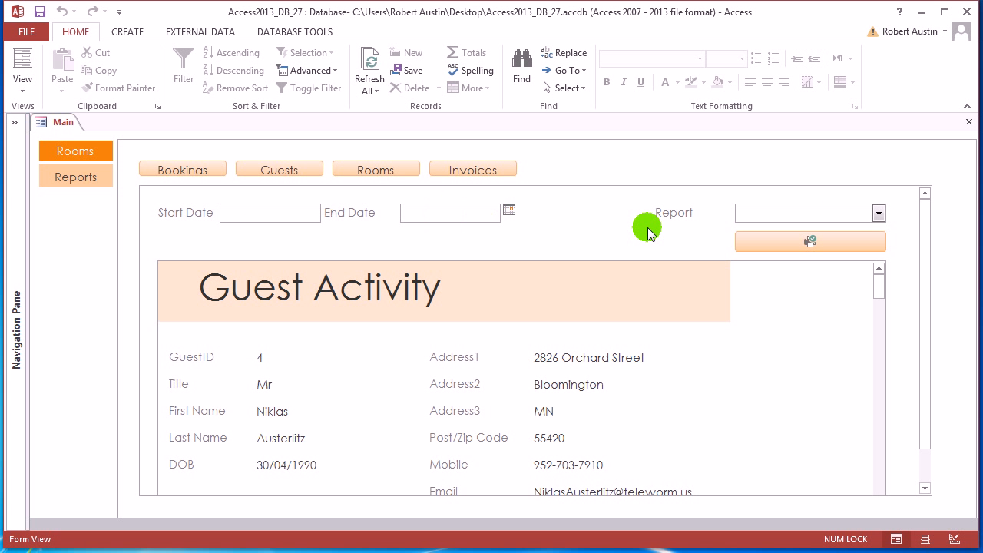
{"action": "left_click", "coordinate": [795, 213]}
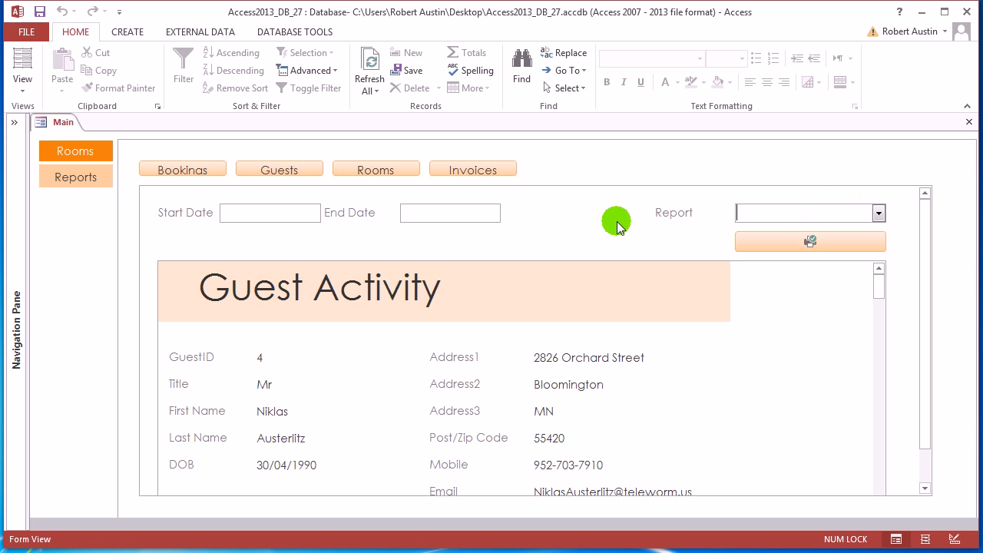
Step: Expand the Navigation Pane and close the Main form
{"action": "left_click", "coordinate": [13, 122]}
{"action": "right_click", "coordinate": [197, 123]}
{"action": "left_click", "coordinate": [197, 123]}
{"action": "right_click", "coordinate": [197, 123]}
{"action": "left_click", "coordinate": [386, 210]}
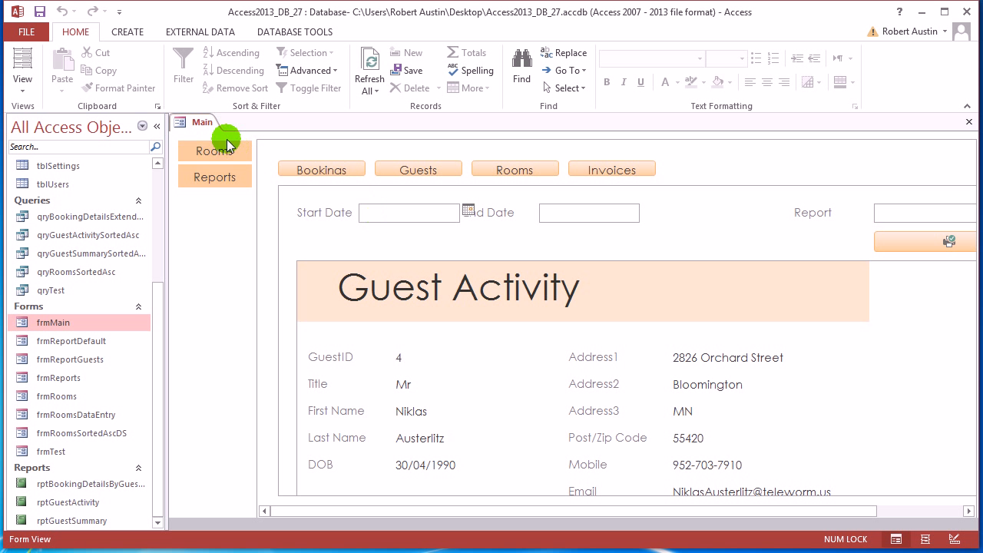
{"action": "right_click", "coordinate": [202, 127]}
{"action": "left_click", "coordinate": [248, 157]}
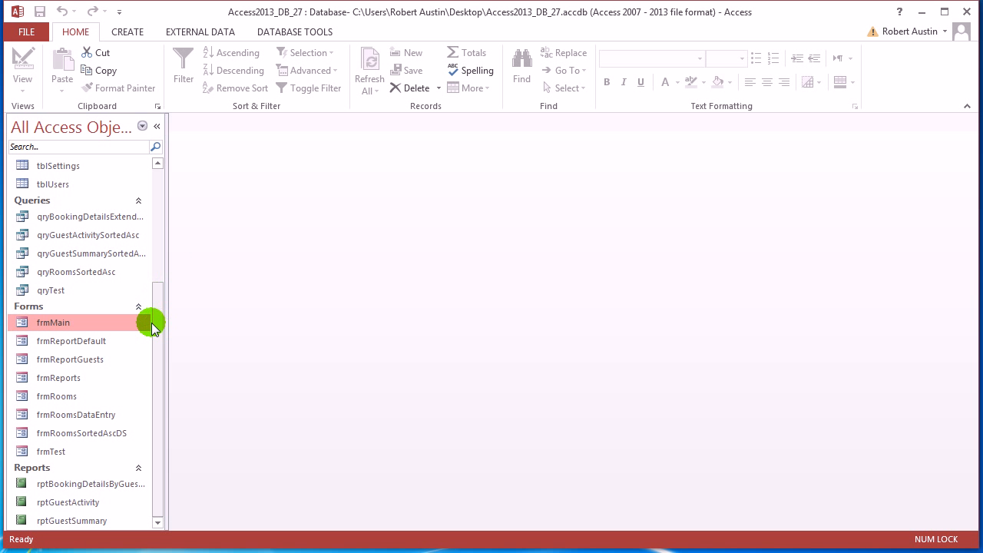
Step: Open the frmReportGuests form and switch it to Layout View with the Property Sheet displayed
{"action": "double_click", "coordinate": [68, 361]}
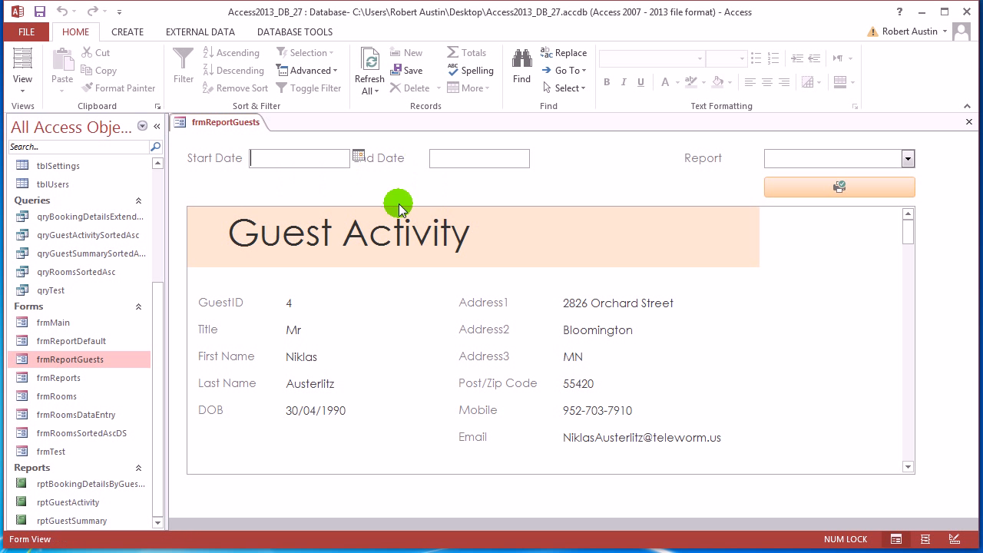
{"action": "right_click", "coordinate": [220, 123]}
{"action": "left_click", "coordinate": [256, 209]}
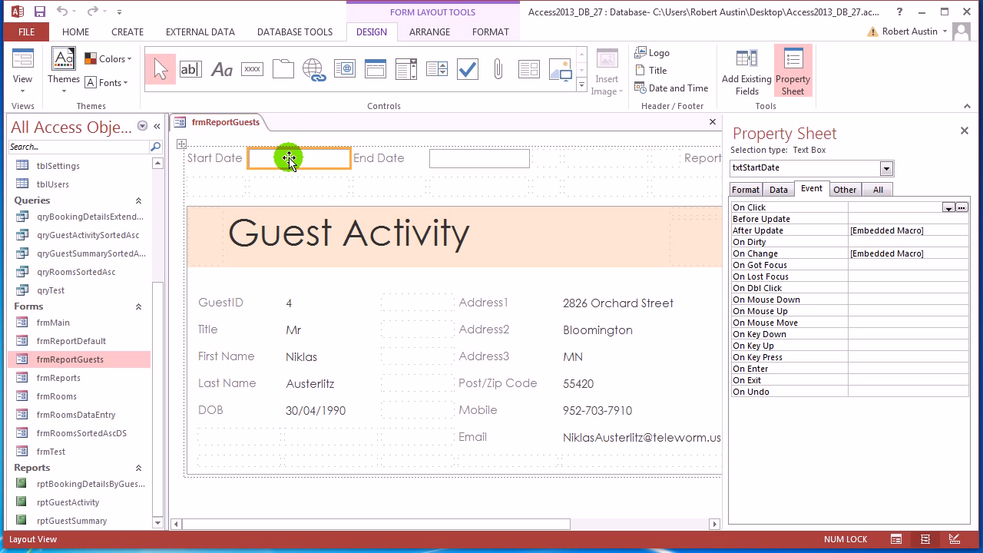
{"action": "key", "text": "F4"}
{"action": "key", "text": "F4"}
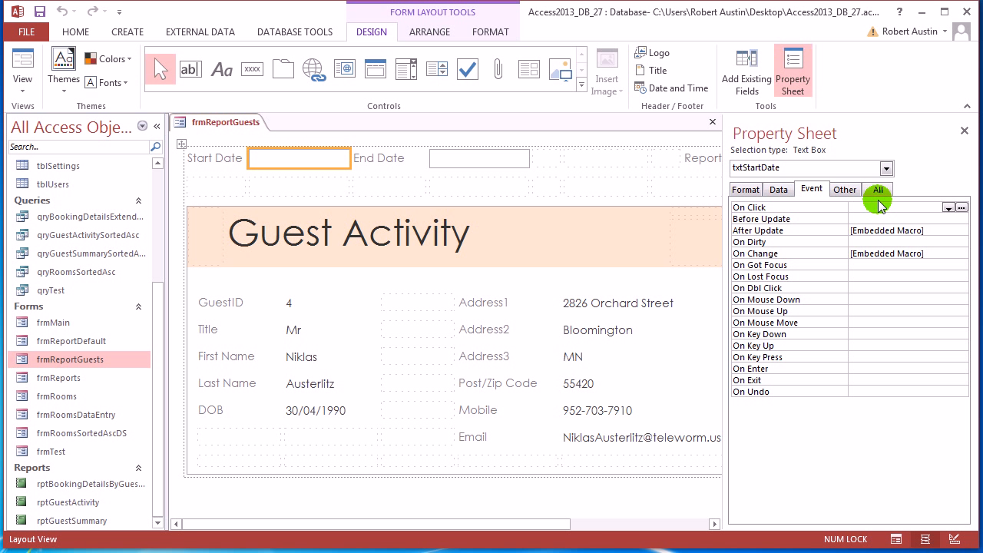
Step: Set the default value of the Start Date text box to Date()
{"action": "left_click", "coordinate": [774, 190]}
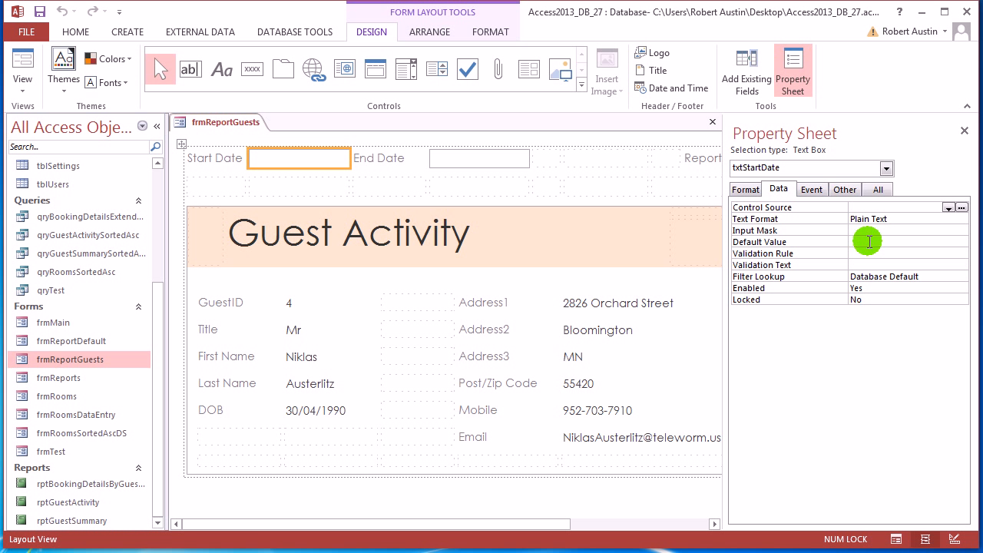
{"action": "left_click", "coordinate": [861, 241]}
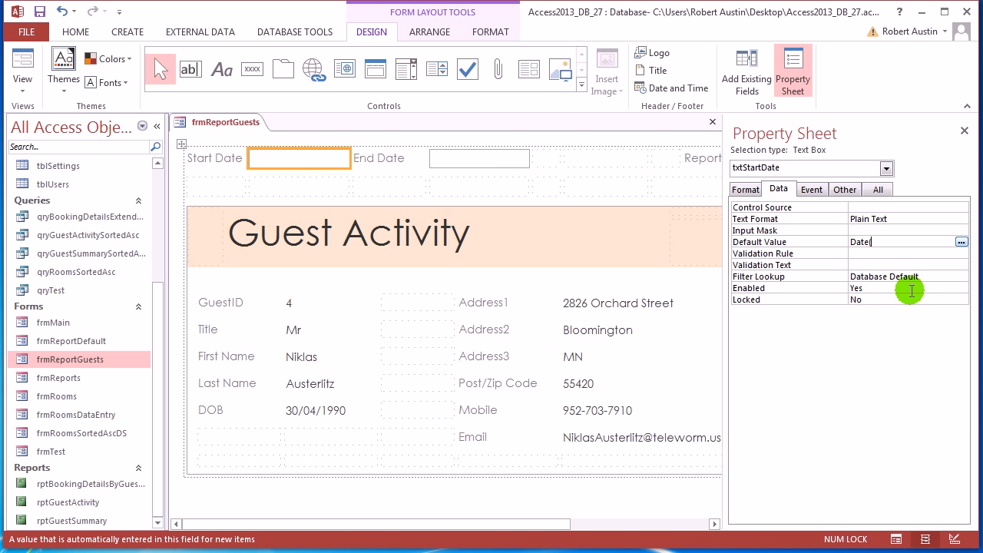
{"action": "type", "text": "Date()"}
{"action": "key", "text": "Return"}
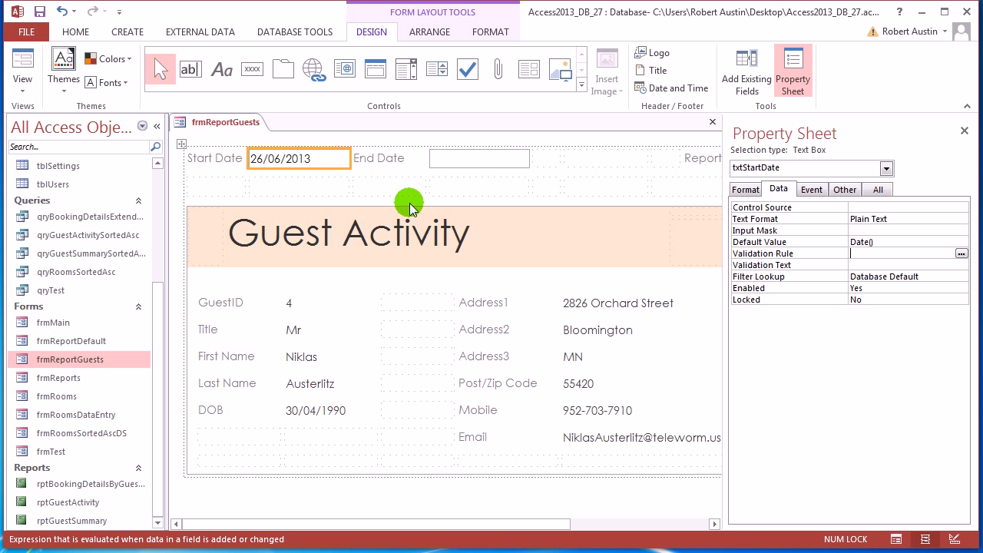
Step: Set the default value of the End Date text box to Date()+14 using the Expression Builder
{"action": "left_click", "coordinate": [468, 164]}
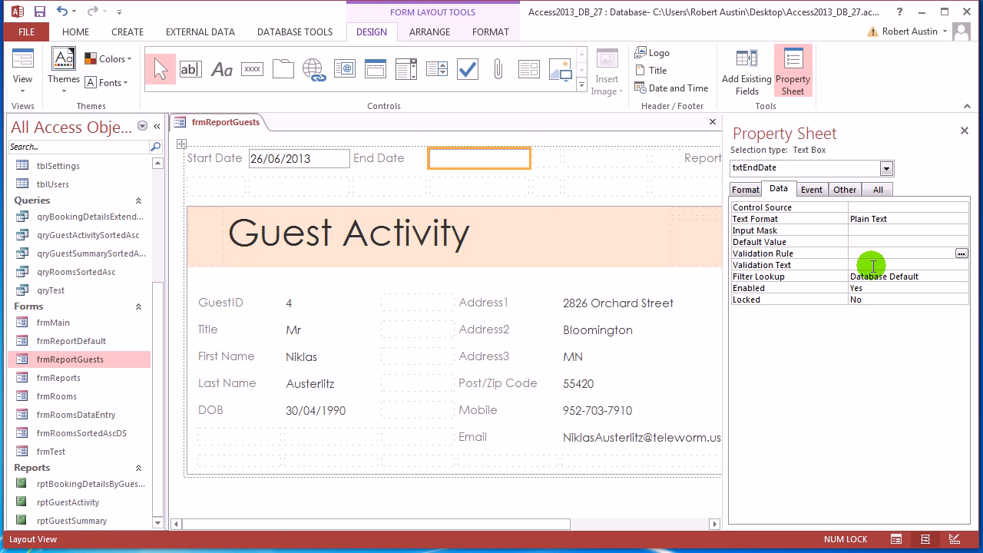
{"action": "left_click", "coordinate": [879, 242]}
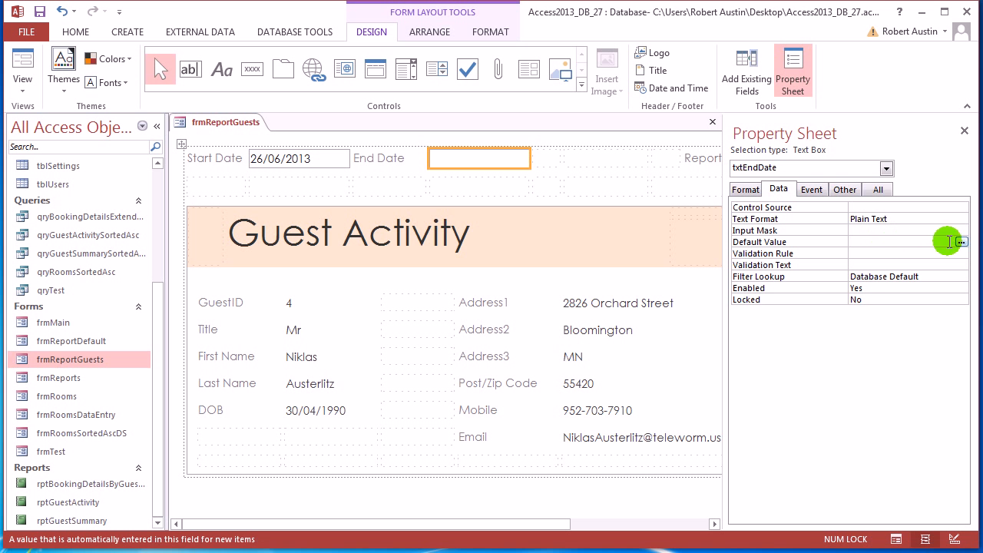
{"action": "left_click", "coordinate": [963, 242]}
{"action": "left_click_drag", "start_coordinate": [543, 92], "coordinate": [682, 186]}
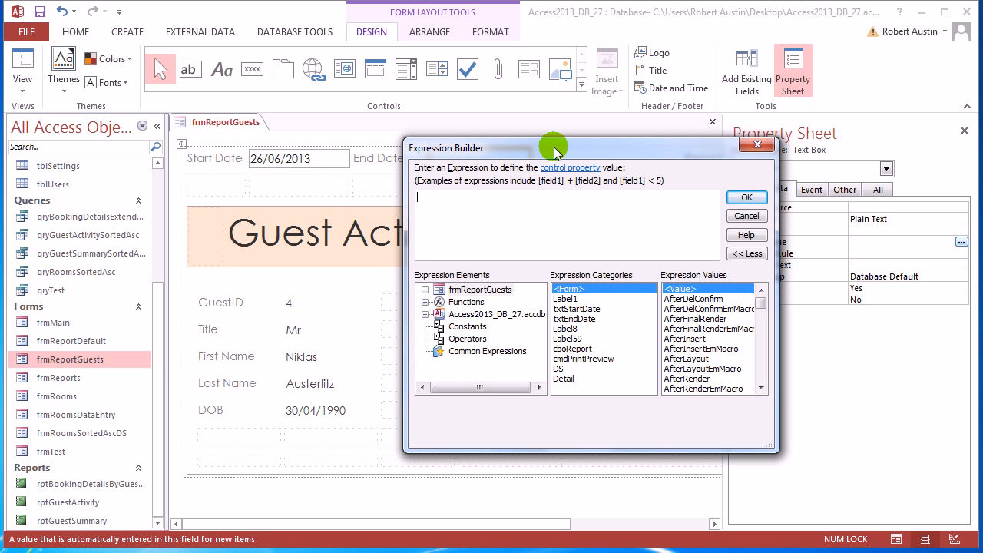
{"action": "left_click_drag", "start_coordinate": [555, 149], "coordinate": [478, 202]}
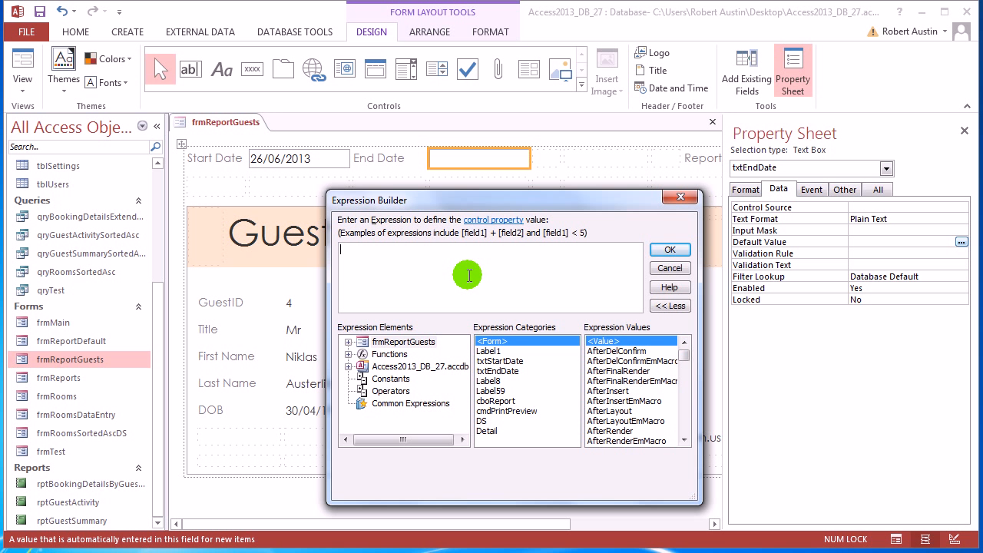
{"action": "type", "text": "Date()+14"}
{"action": "left_click", "coordinate": [674, 247]}
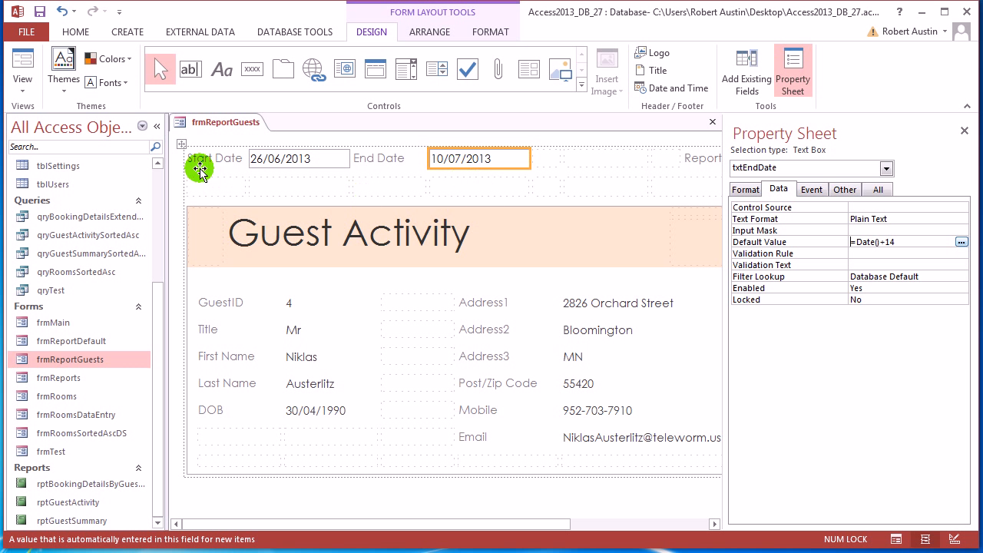
Step: Review the data properties of the Report combo box and locate the rptGuestActivity report among the database objects
{"action": "left_click", "coordinate": [158, 128]}
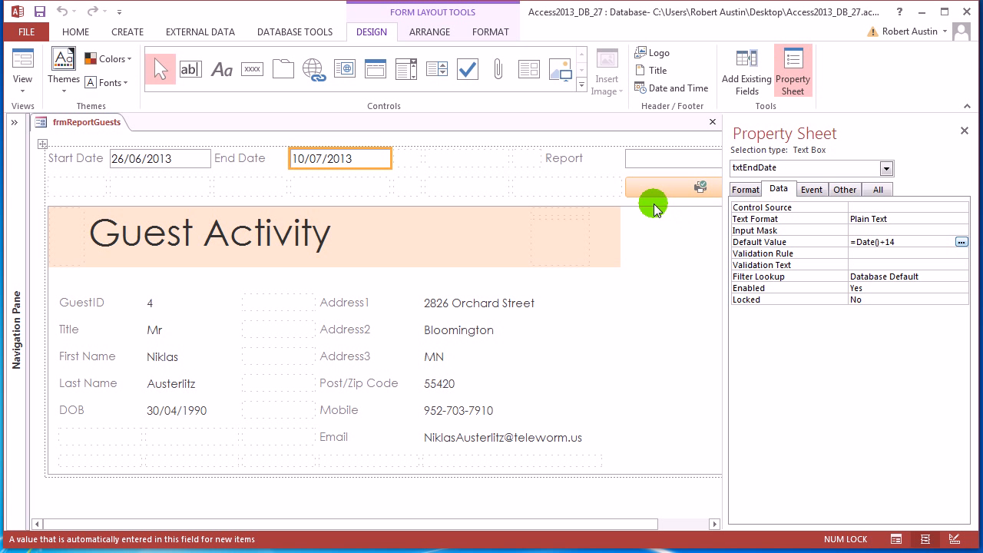
{"action": "left_click", "coordinate": [673, 159]}
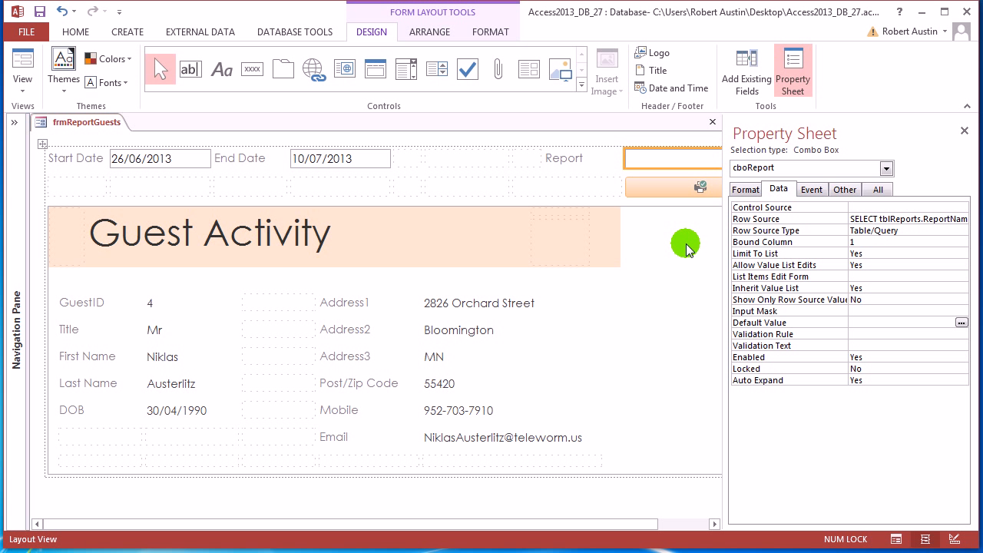
{"action": "left_click", "coordinate": [15, 124]}
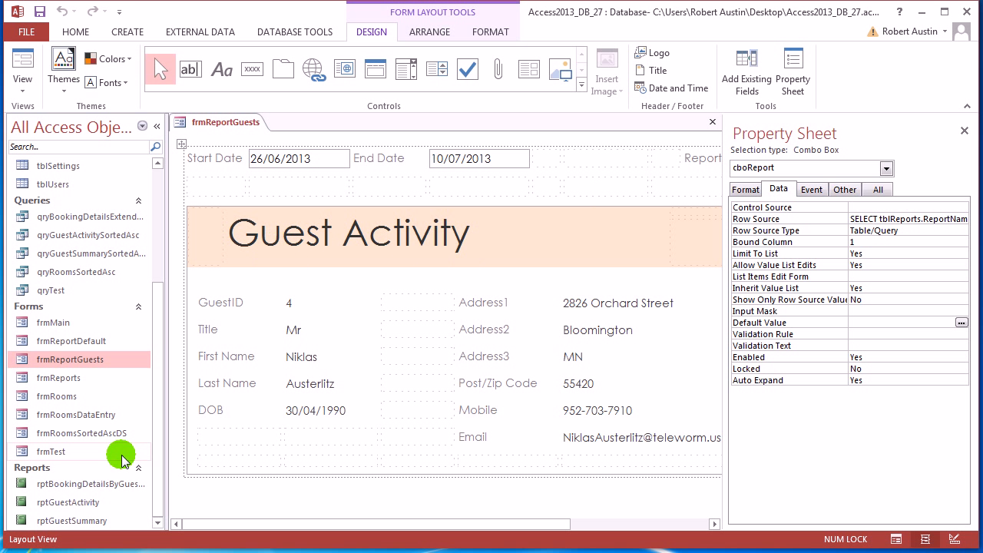
{"action": "left_click", "coordinate": [65, 503]}
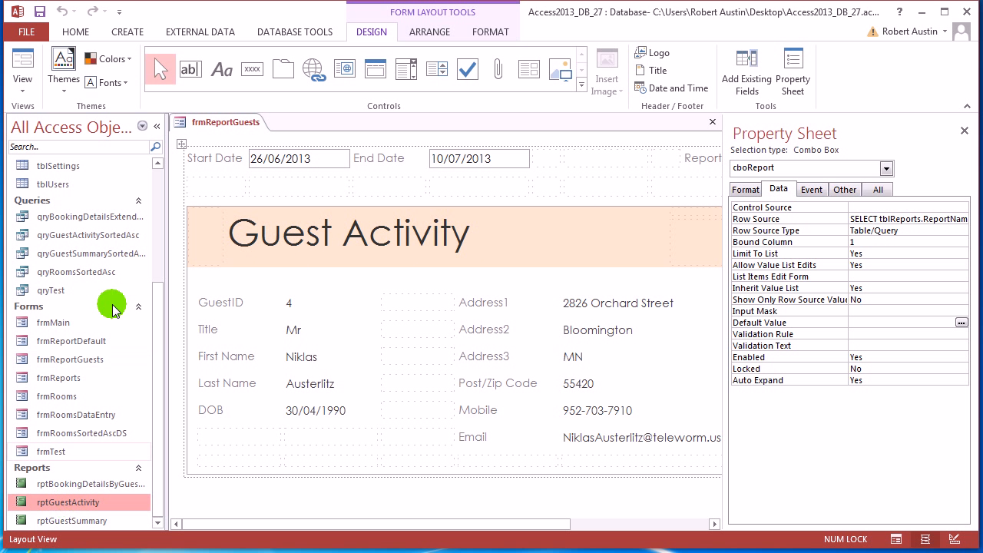
{"action": "left_click", "coordinate": [156, 126]}
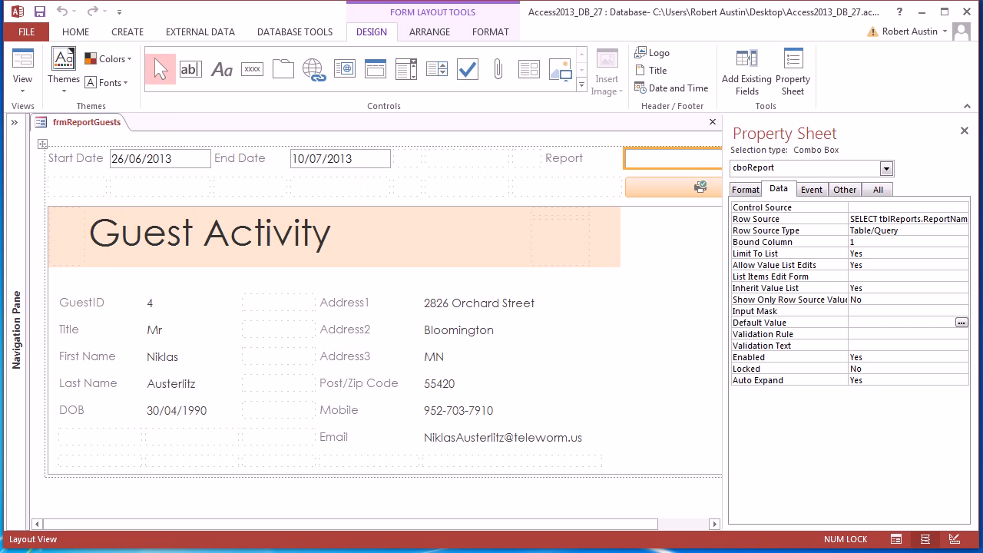
Step: Close the Property Sheet, open the tblReports table and check its ReportName column
{"action": "left_click", "coordinate": [14, 124]}
{"action": "left_click", "coordinate": [965, 131]}
{"action": "left_click", "coordinate": [158, 181]}
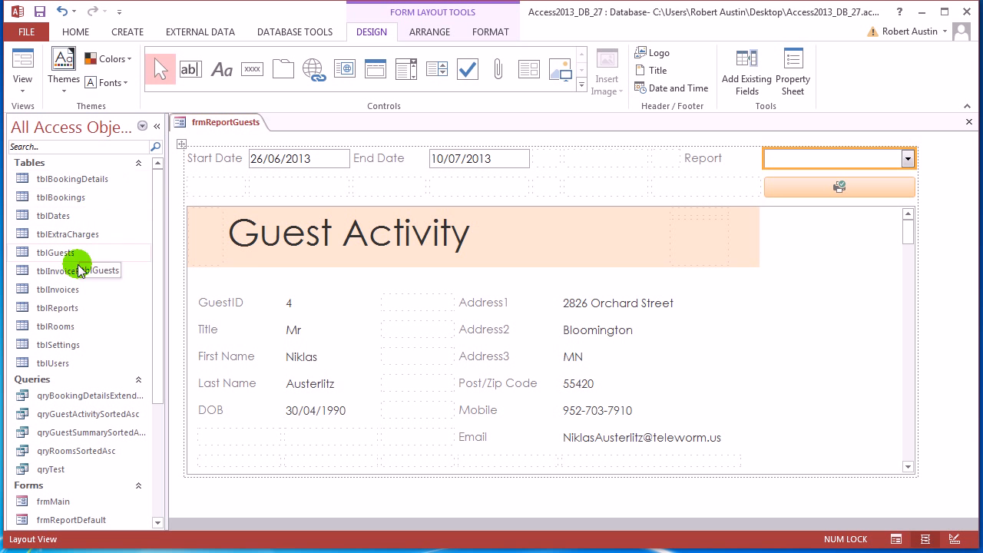
{"action": "double_click", "coordinate": [69, 308]}
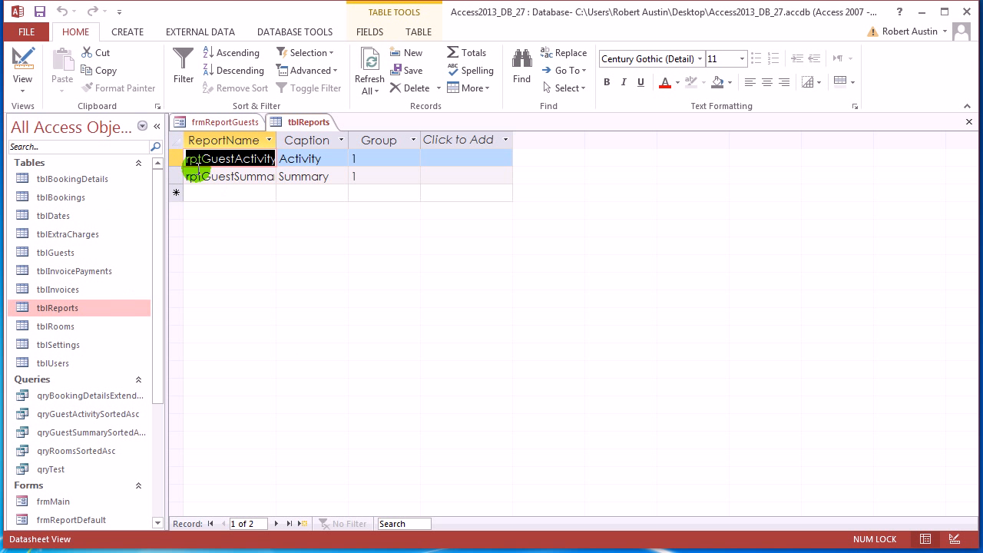
{"action": "left_click", "coordinate": [220, 138]}
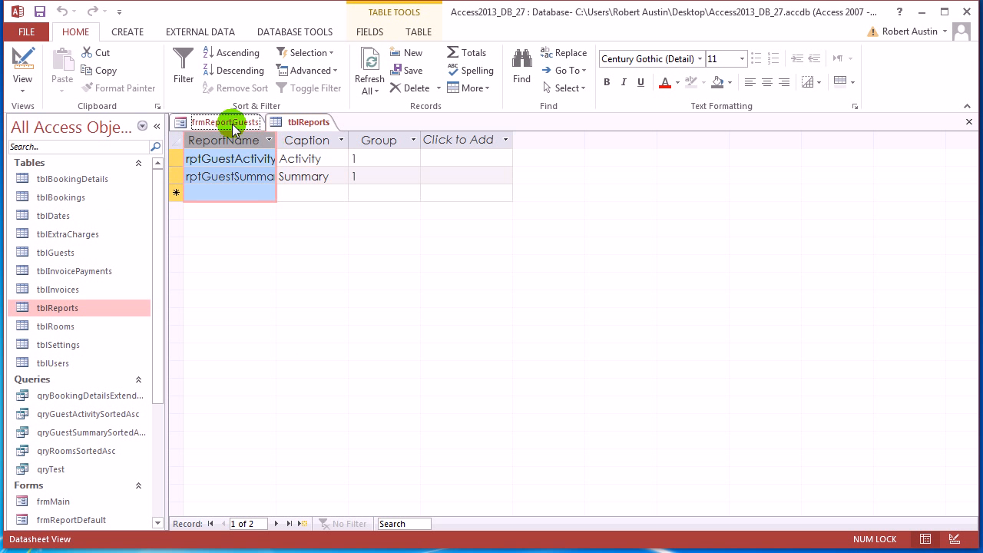
Step: Switch frmReportGuests to Form View, inspect the choices in its Report list and return to the tblReports table
{"action": "left_click", "coordinate": [223, 123]}
{"action": "right_click", "coordinate": [222, 122]}
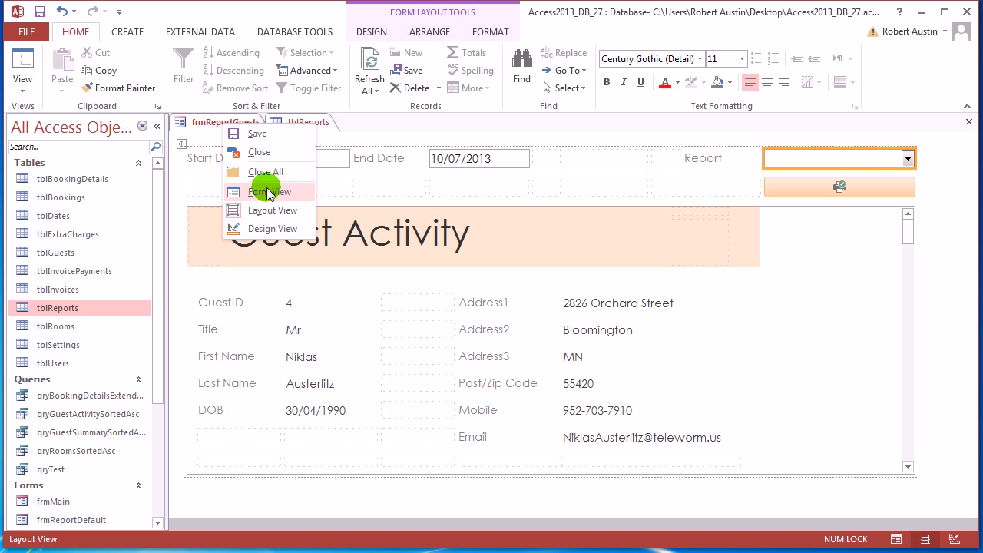
{"action": "left_click", "coordinate": [258, 189]}
{"action": "left_click", "coordinate": [907, 159]}
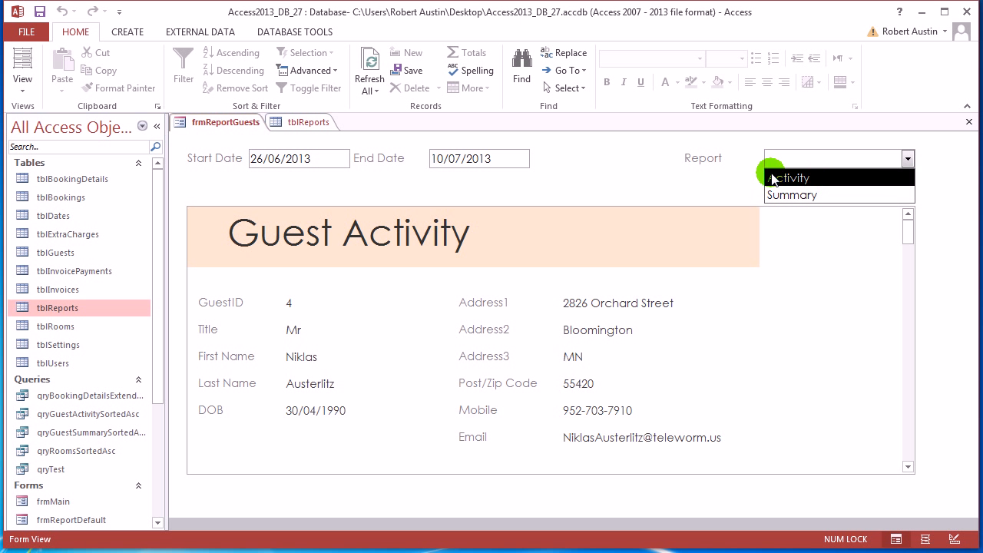
{"action": "left_click", "coordinate": [316, 123]}
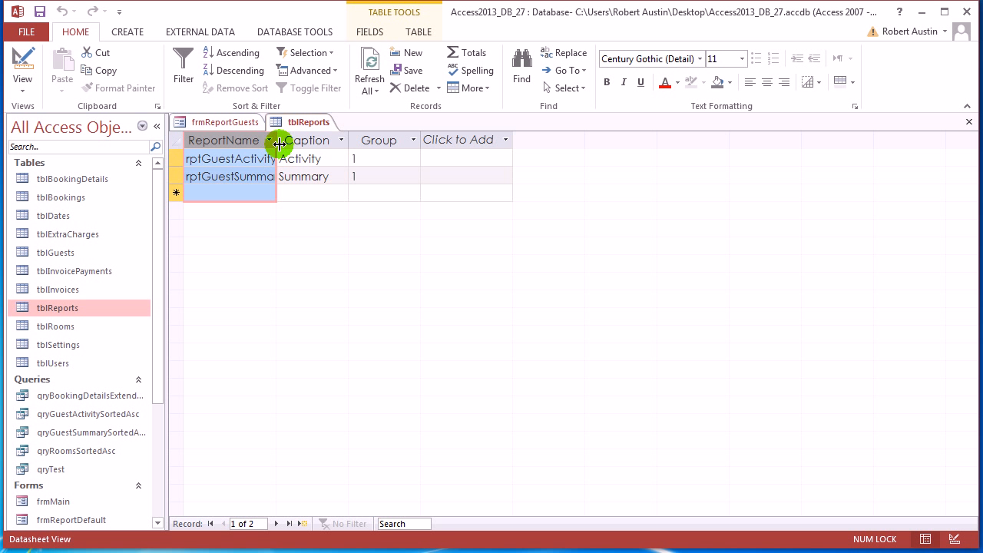
Step: Fit the ReportName column of tblReports to its contents and examine the rptGuestActivity record
{"action": "double_click", "coordinate": [279, 146]}
{"action": "left_click", "coordinate": [179, 158]}
{"action": "left_click", "coordinate": [175, 160]}
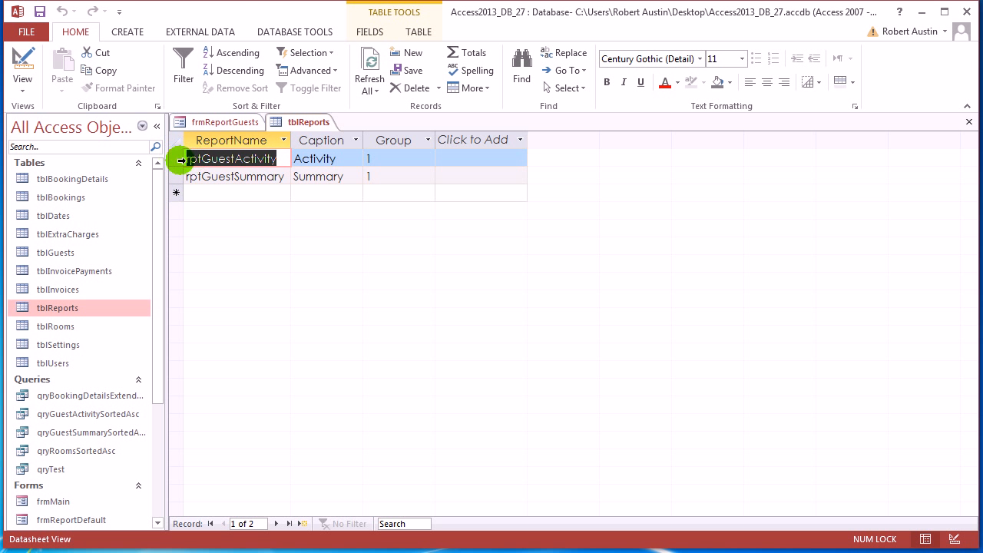
Step: Collapse the Navigation Pane, switch frmReportGuests to Layout View and enter rptGuestActivity as the Report combo box's default value in the Expression Builder
{"action": "left_click", "coordinate": [215, 123]}
{"action": "left_click", "coordinate": [157, 126]}
{"action": "right_click", "coordinate": [106, 125]}
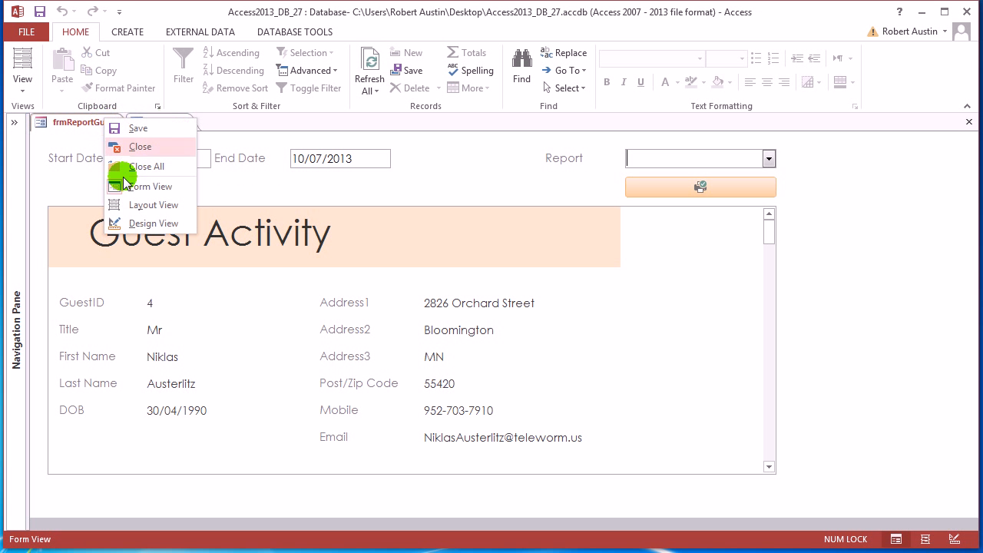
{"action": "left_click", "coordinate": [145, 205]}
{"action": "key", "text": "F4"}
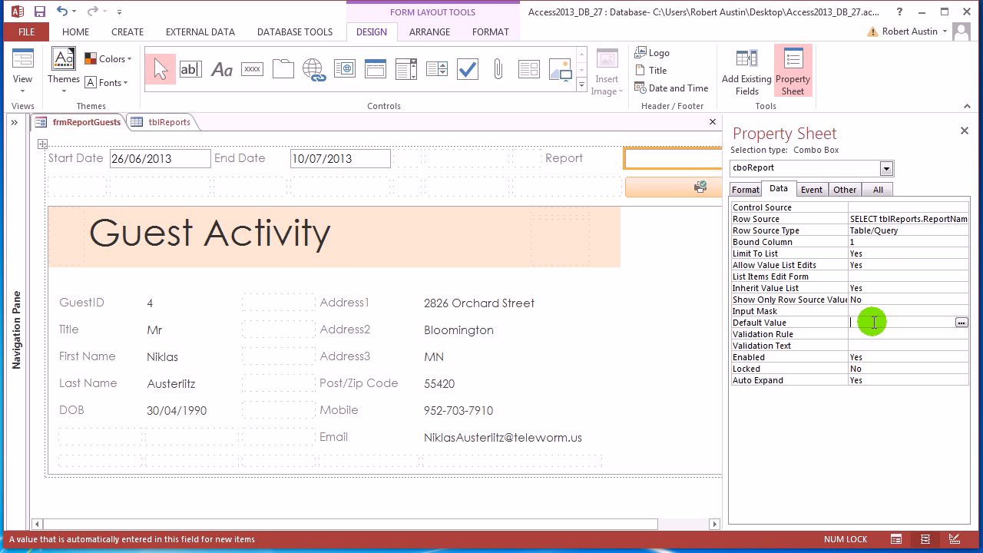
{"action": "left_click", "coordinate": [960, 323]}
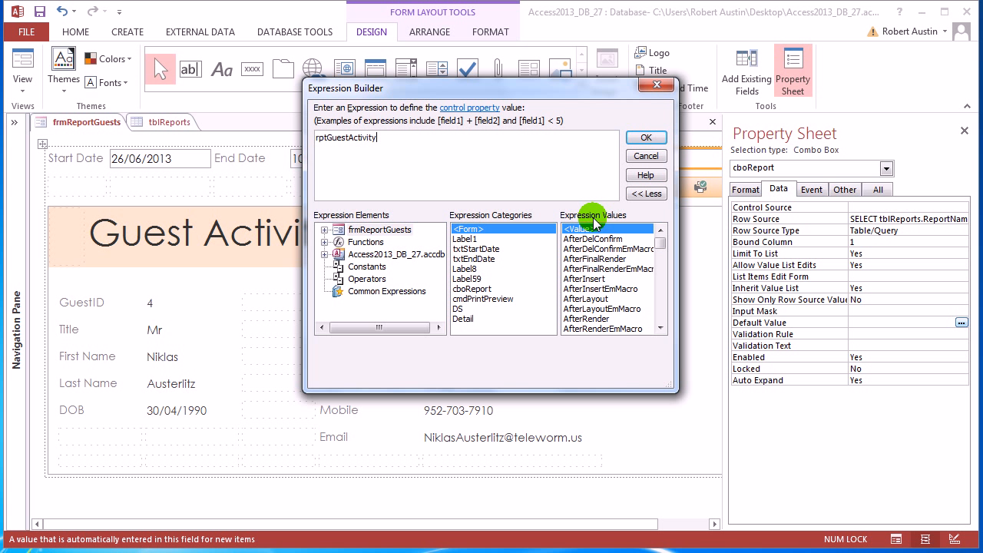
{"action": "left_click", "coordinate": [643, 138]}
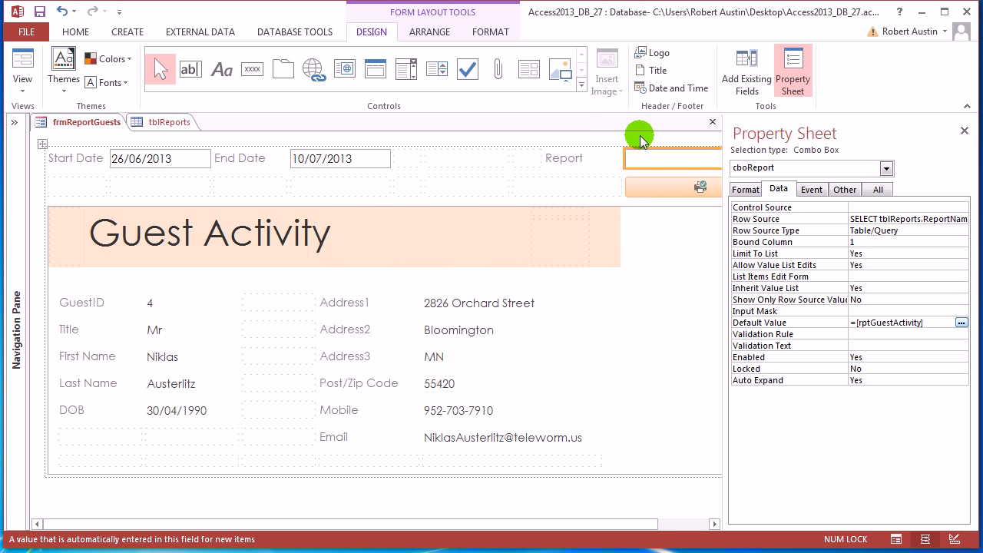
Step: Replace the square brackets in the Report combo box's default value with double quotes so the expression is ="rptGuestActivity"
{"action": "left_click", "coordinate": [961, 323]}
{"action": "left_click", "coordinate": [321, 138]}
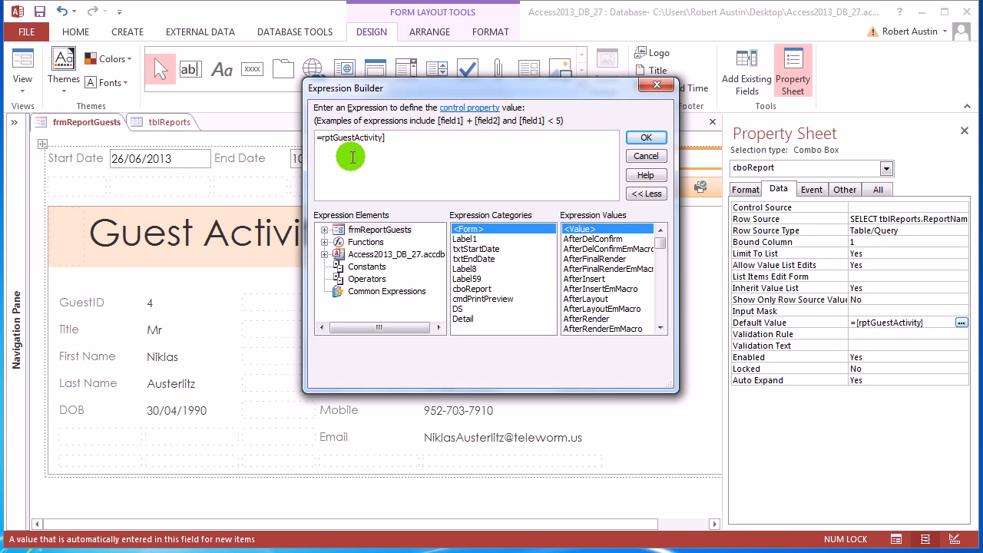
{"action": "type", "text": "\""}
{"action": "left_click", "coordinate": [413, 136]}
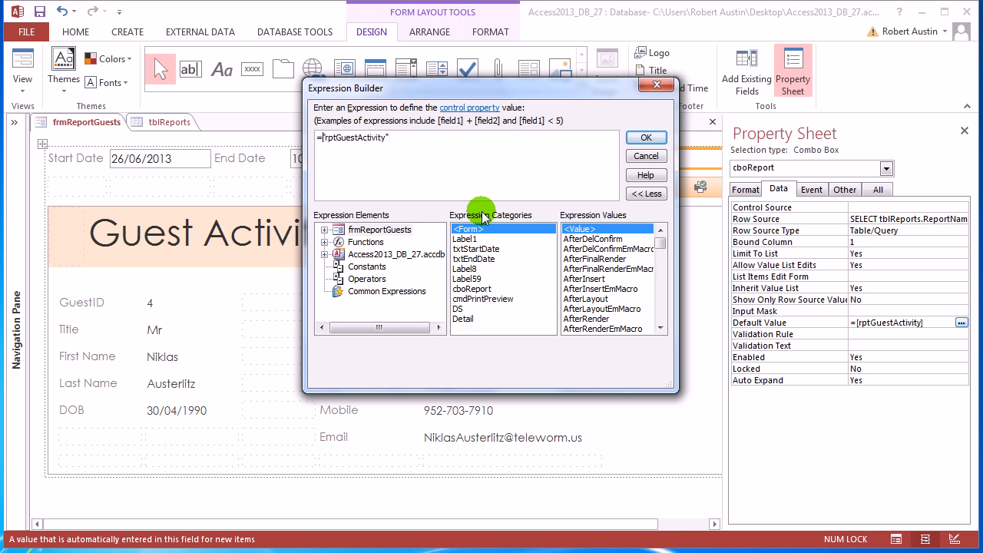
{"action": "left_click", "coordinate": [646, 137]}
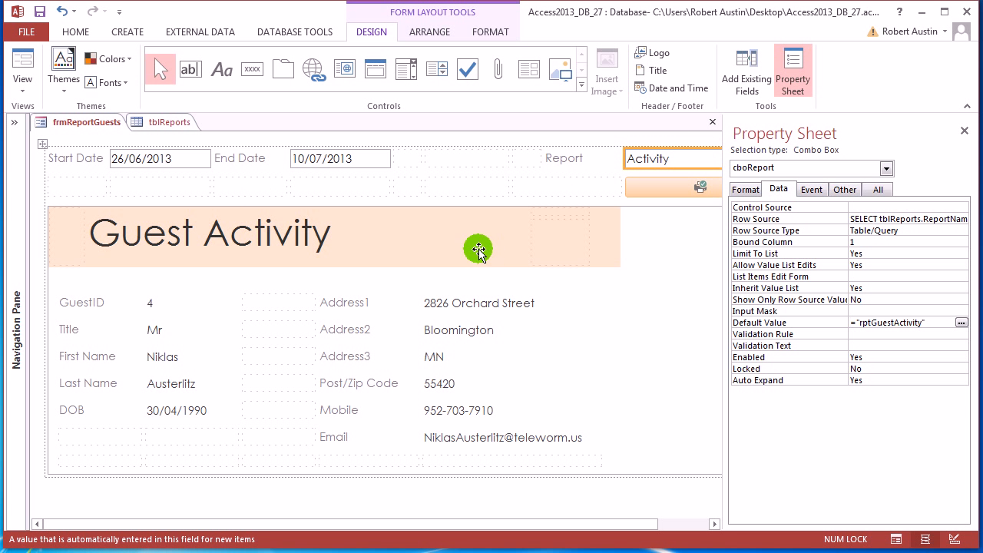
Step: Save and close the frmReportGuests form and close the tblReports table
{"action": "right_click", "coordinate": [79, 122]}
{"action": "left_click", "coordinate": [102, 127]}
{"action": "right_click", "coordinate": [95, 127]}
{"action": "left_click", "coordinate": [105, 150]}
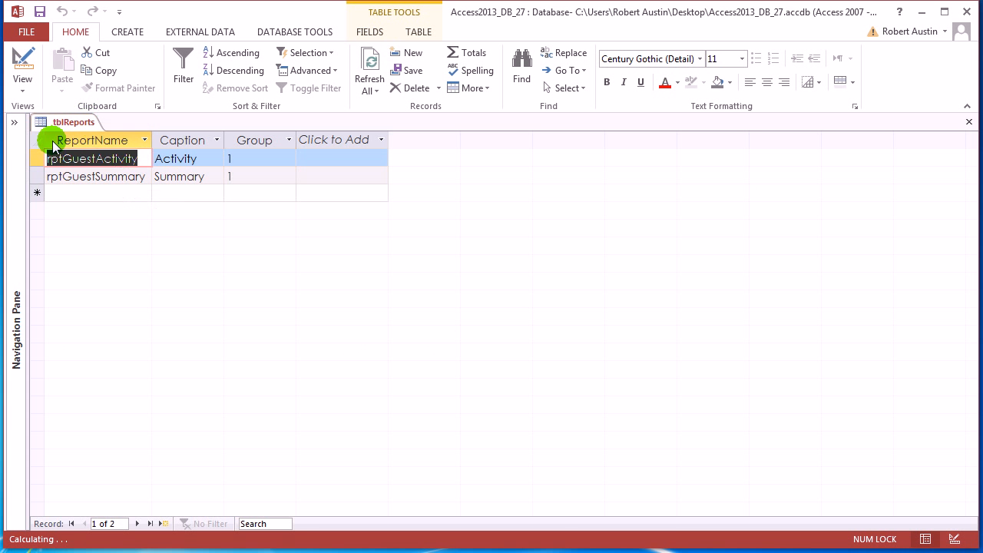
{"action": "left_click", "coordinate": [421, 305]}
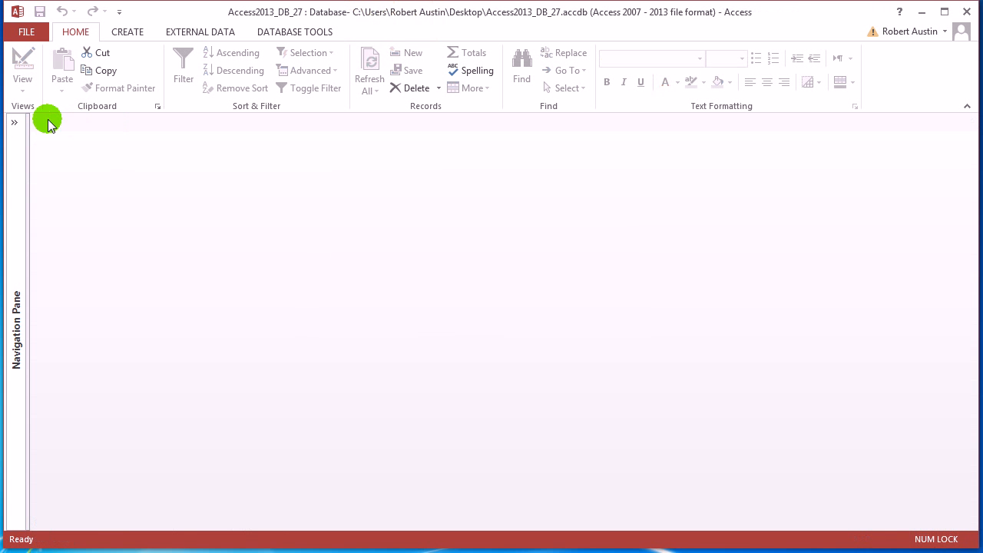
Step: Open the main form with the Navigation Pane collapsed and display the Guests page of its Reports section to check the defaults
{"action": "left_click", "coordinate": [18, 123]}
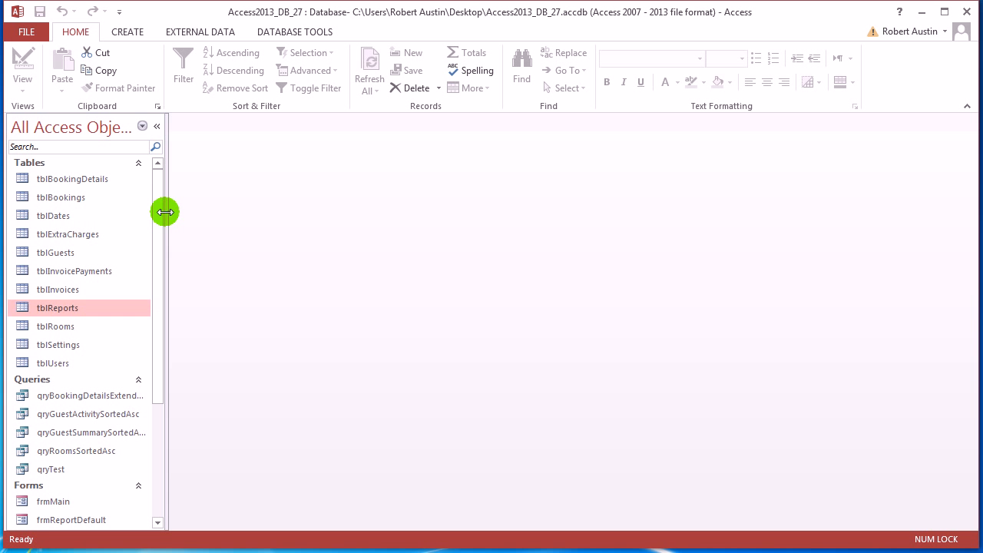
{"action": "left_click_drag", "start_coordinate": [164, 222], "coordinate": [180, 331]}
{"action": "double_click", "coordinate": [55, 325]}
{"action": "left_click", "coordinate": [154, 125]}
{"action": "left_click", "coordinate": [54, 176]}
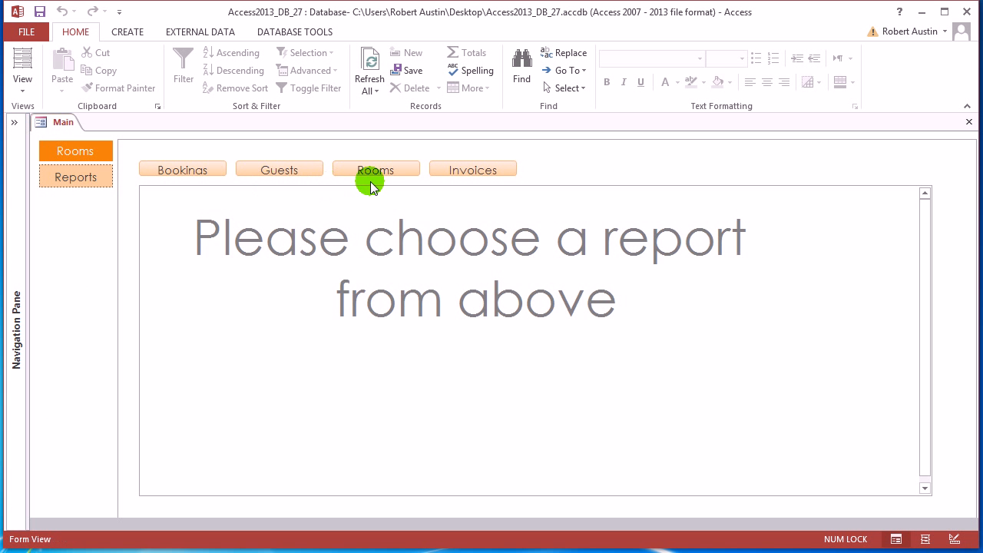
{"action": "left_click", "coordinate": [283, 172]}
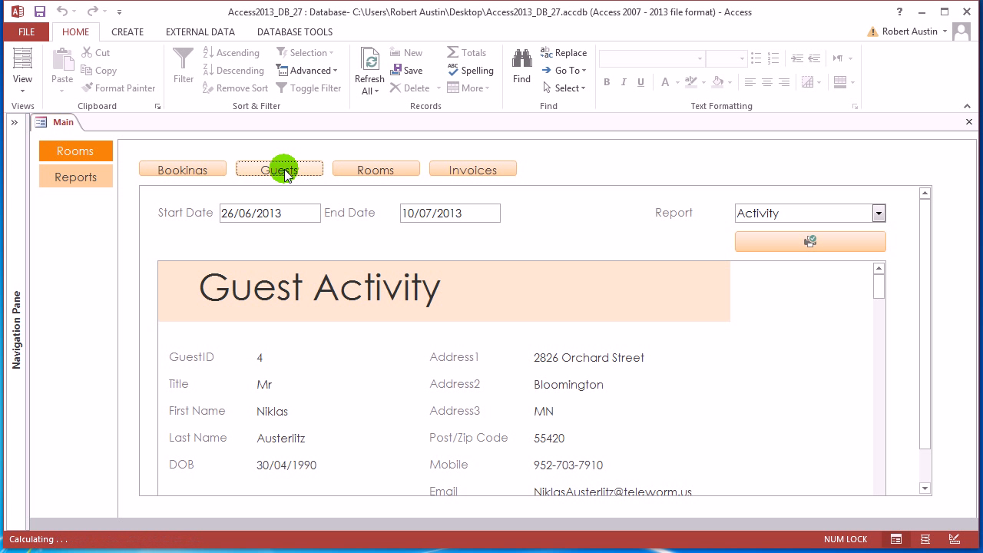